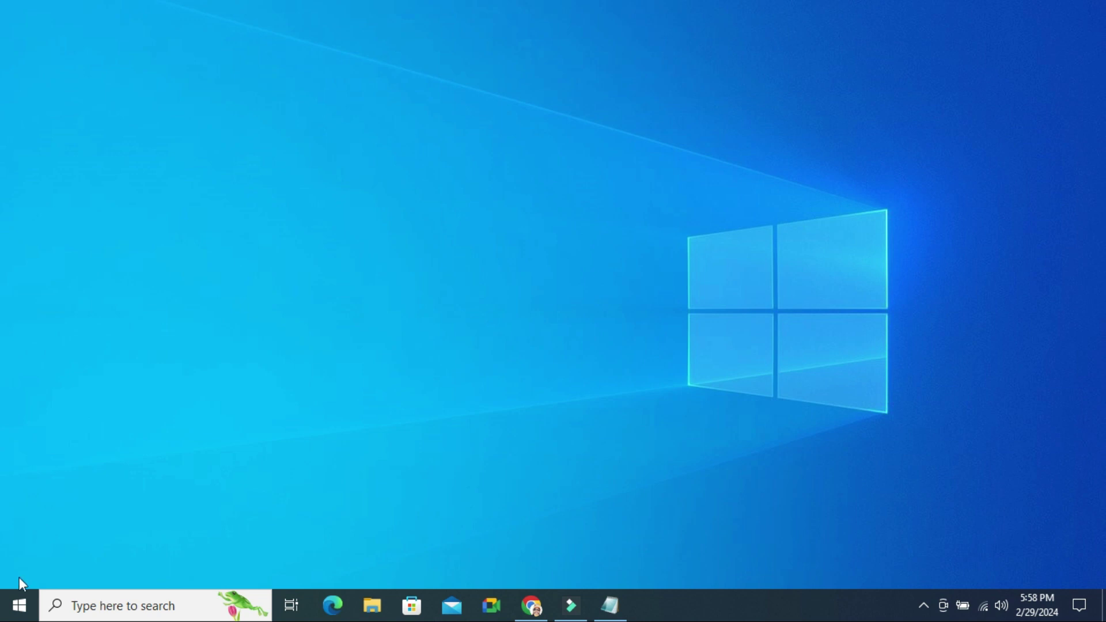
# - Launch Settings from the Start menu and go to the Personalization Background page
pyautogui.click(19, 606)
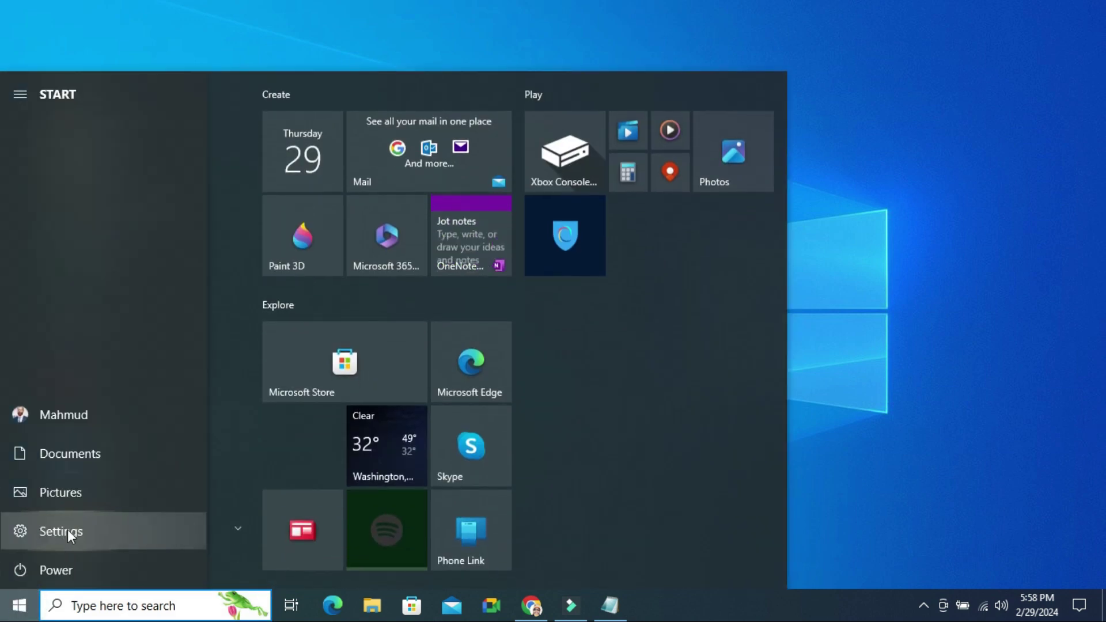
pyautogui.click(69, 534)
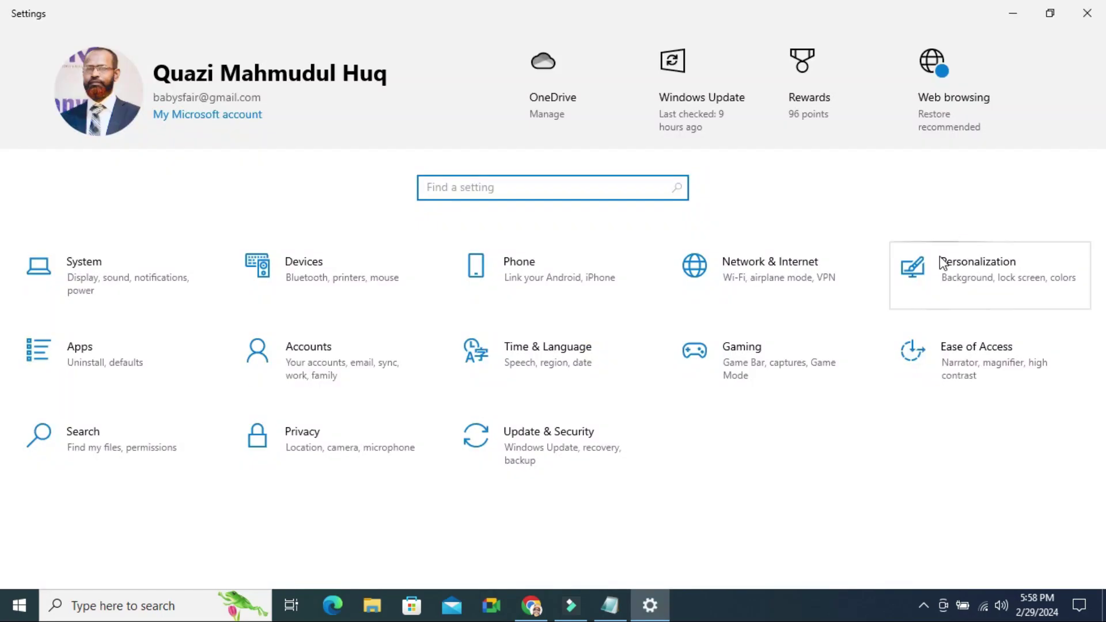
pyautogui.click(968, 271)
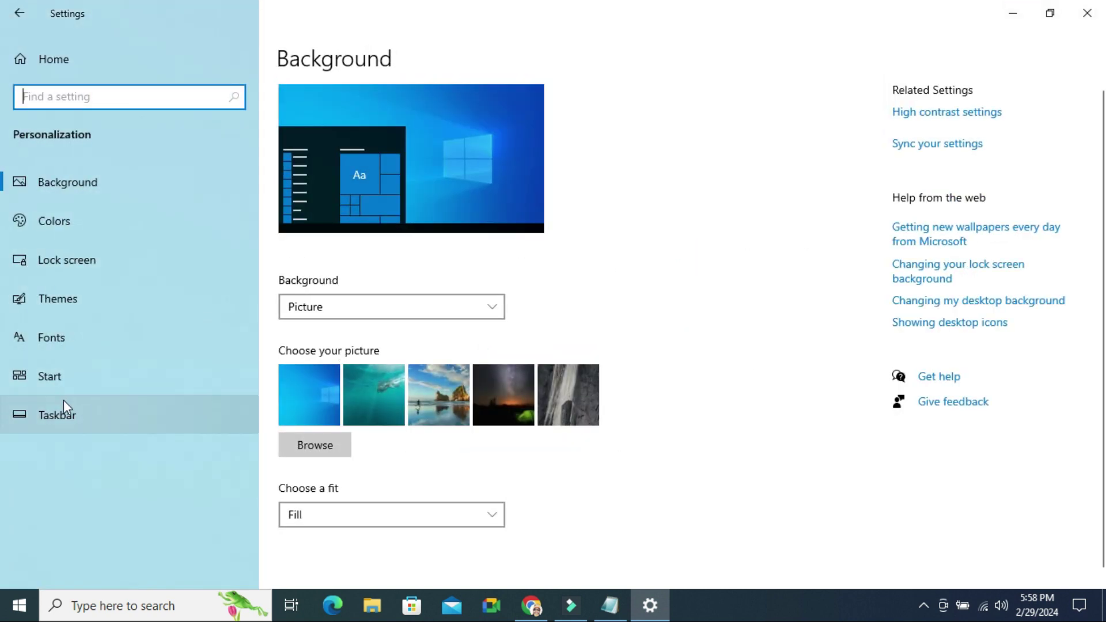
# - On the Taskbar page, turn 'Use small taskbar buttons' on, then back off
pyautogui.click(72, 413)
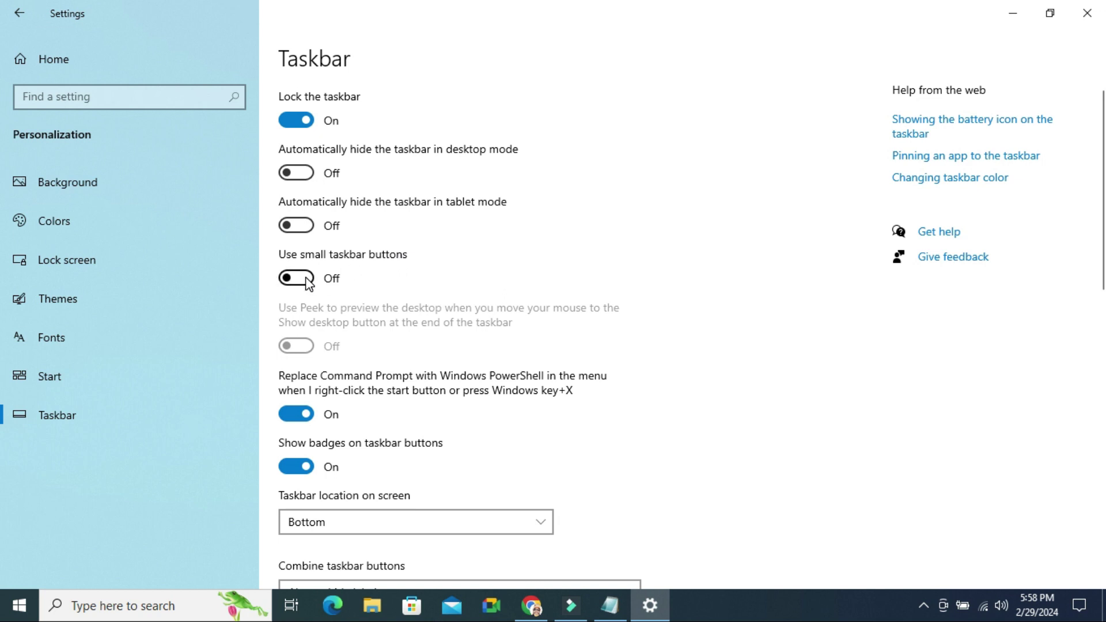
pyautogui.click(308, 283)
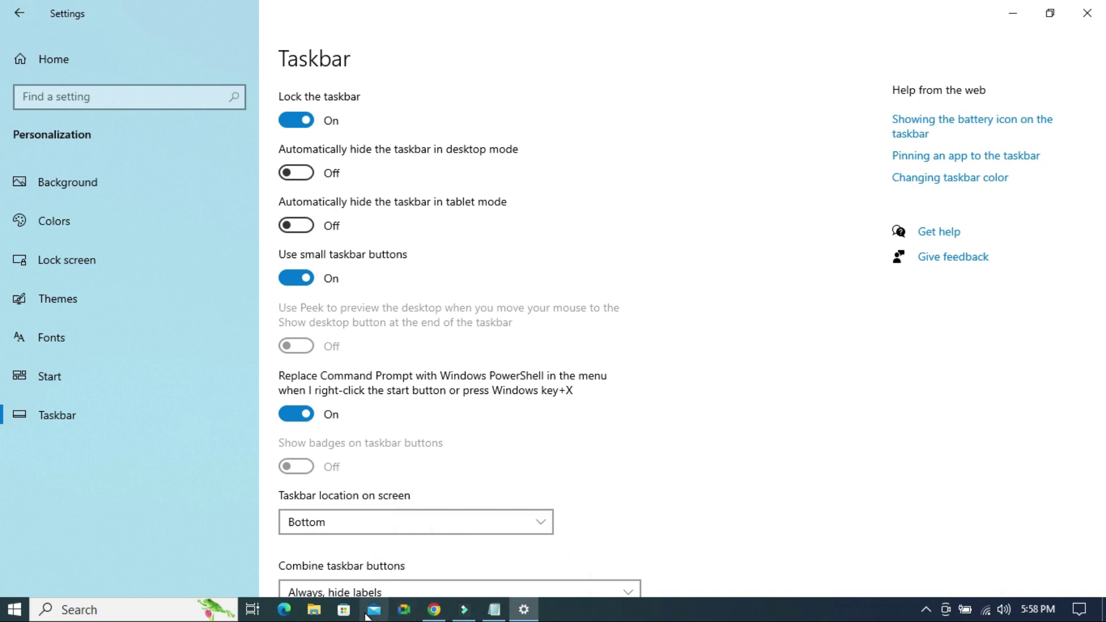
pyautogui.click(298, 278)
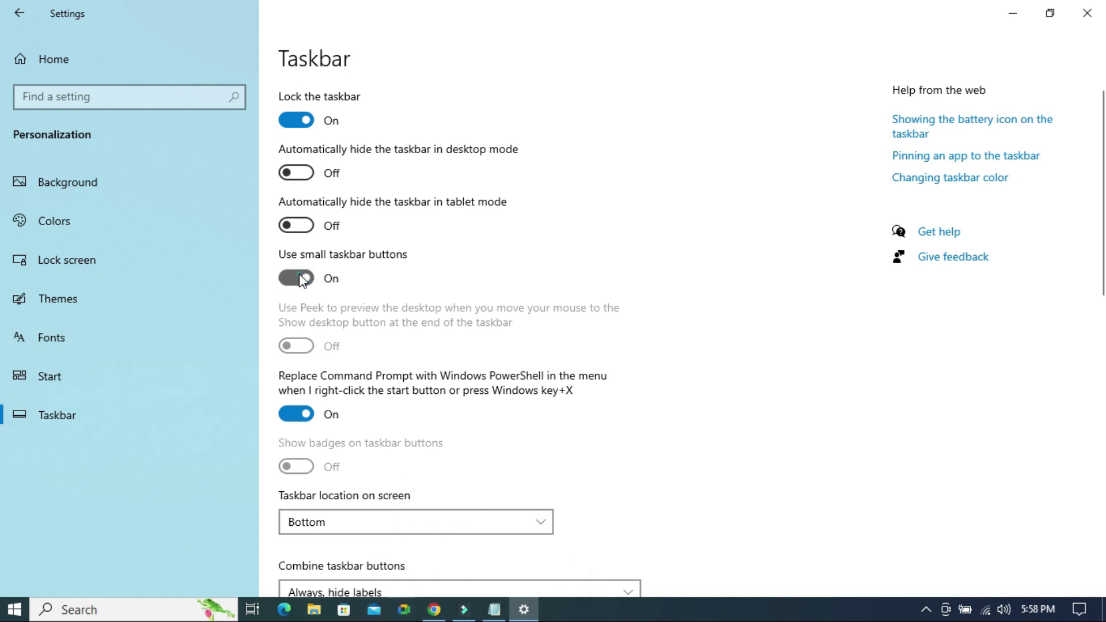